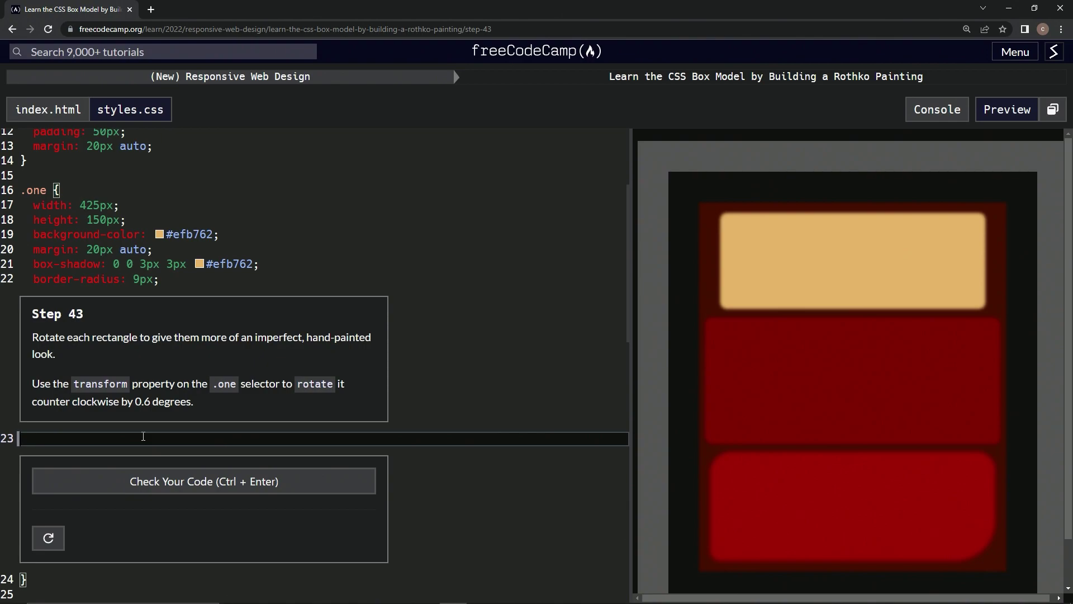
pyautogui.write('ransform:')
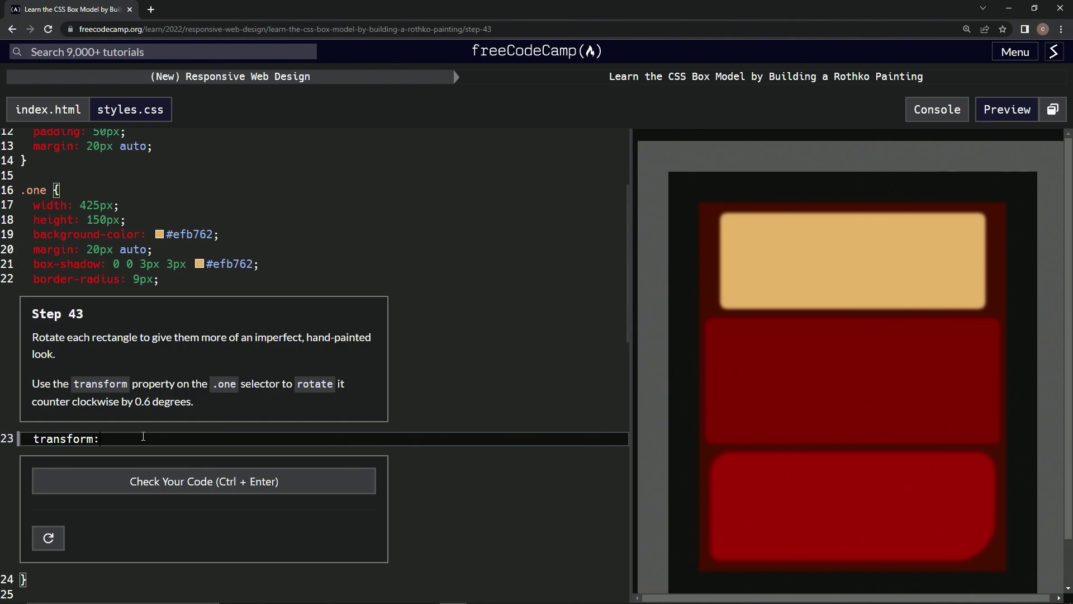
pyautogui.write(' r')
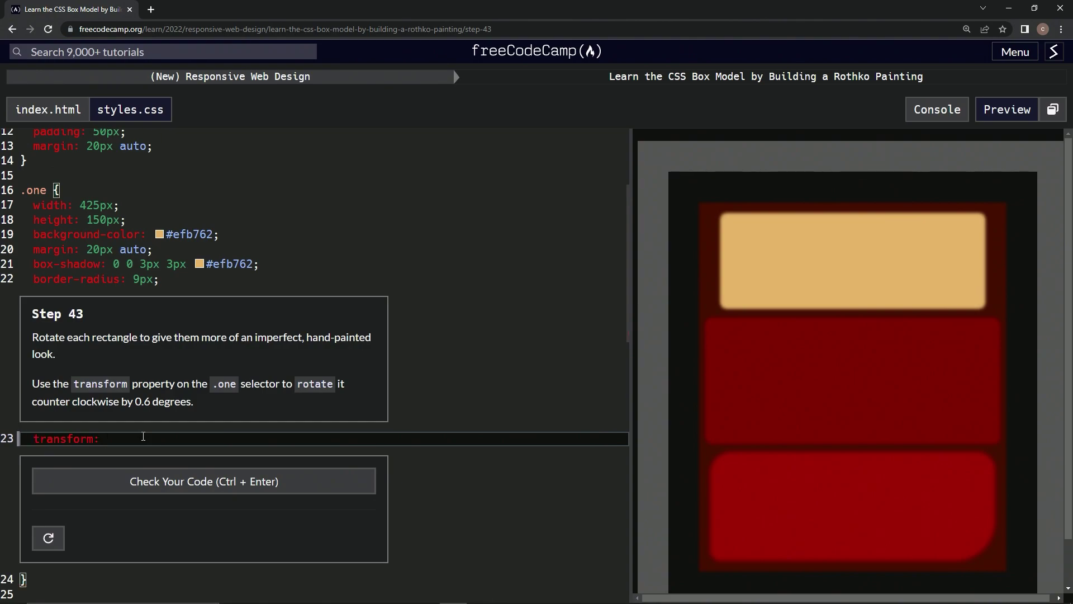
pyautogui.write('otate')
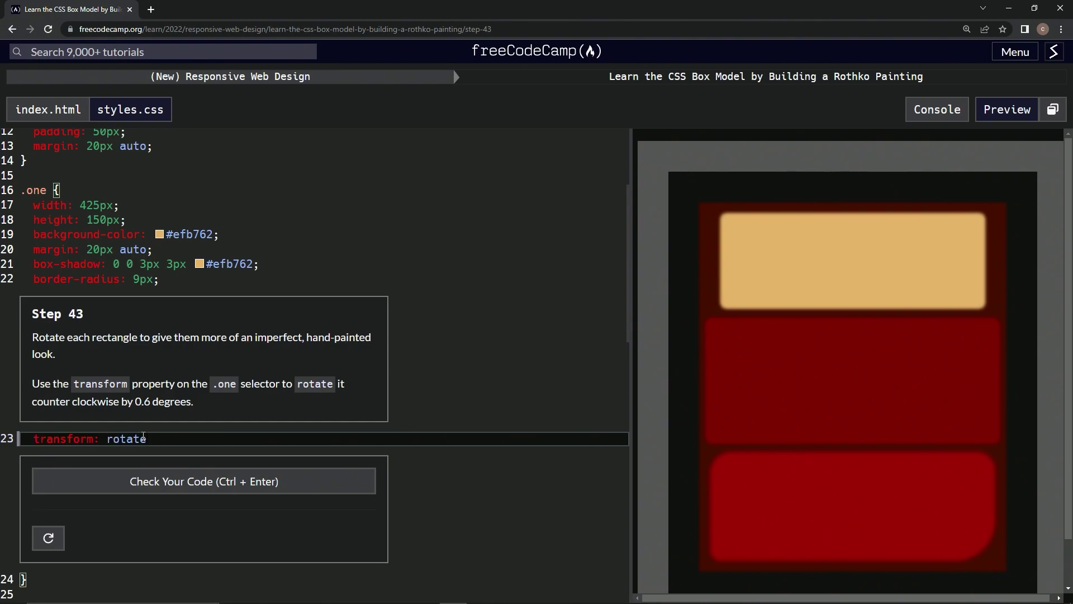
pyautogui.write('(')
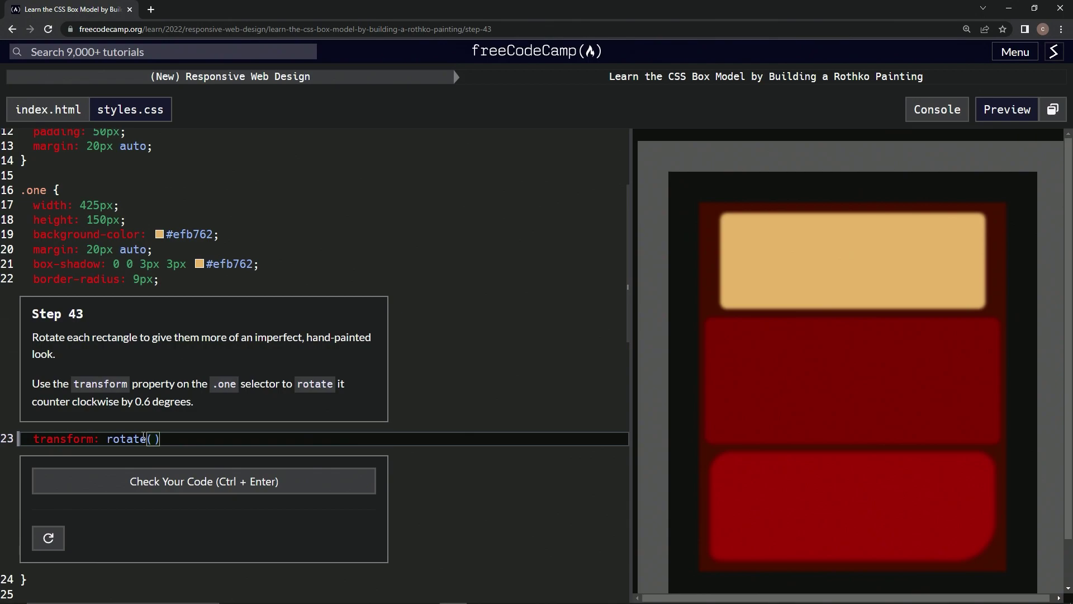
pyautogui.write('-')
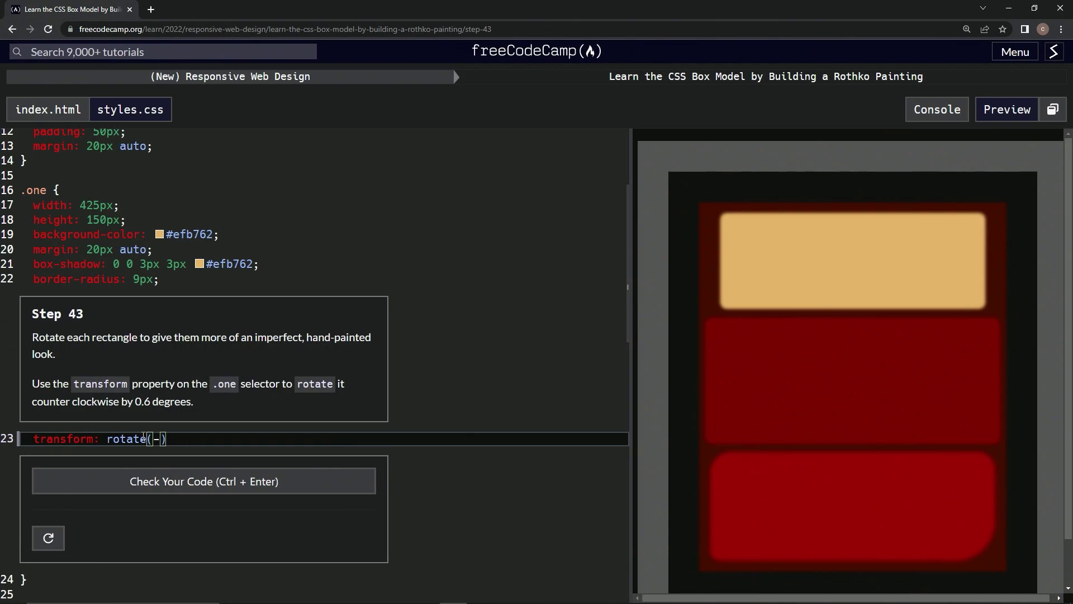
pyautogui.write('0.')
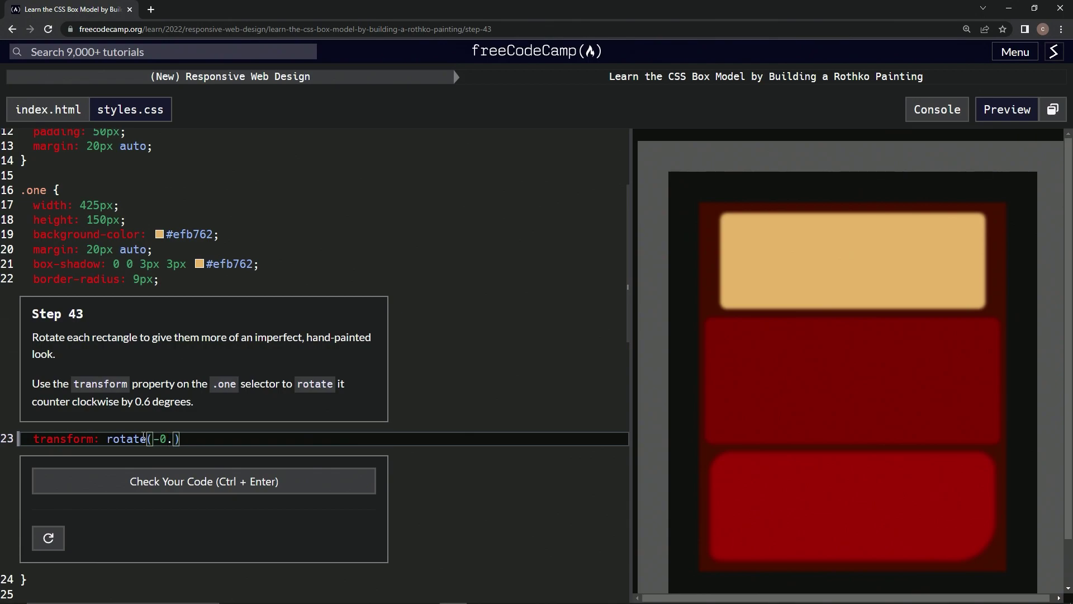
pyautogui.write('6d')
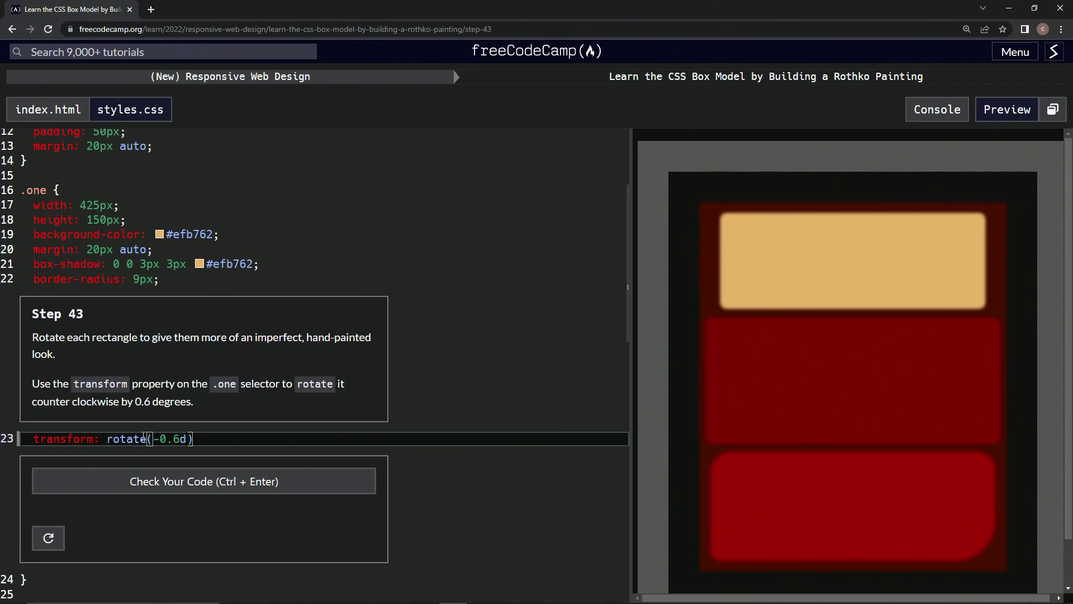
pyautogui.write('eg')
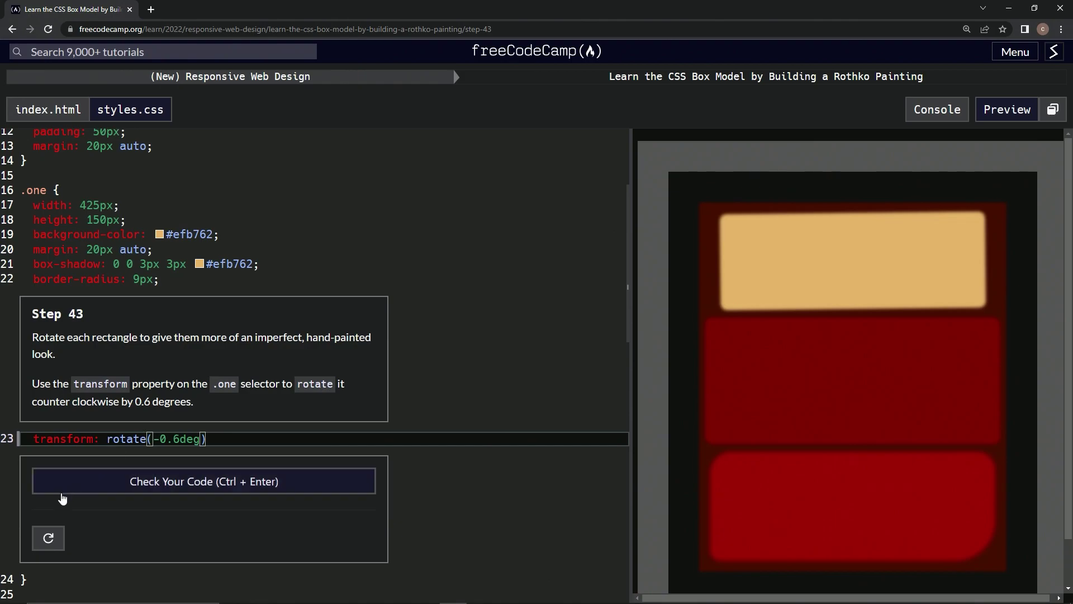
# Check and submit the .one rotate(-0.6deg) code to pass Step 43 and load Step 44.
pyautogui.click(168, 486)
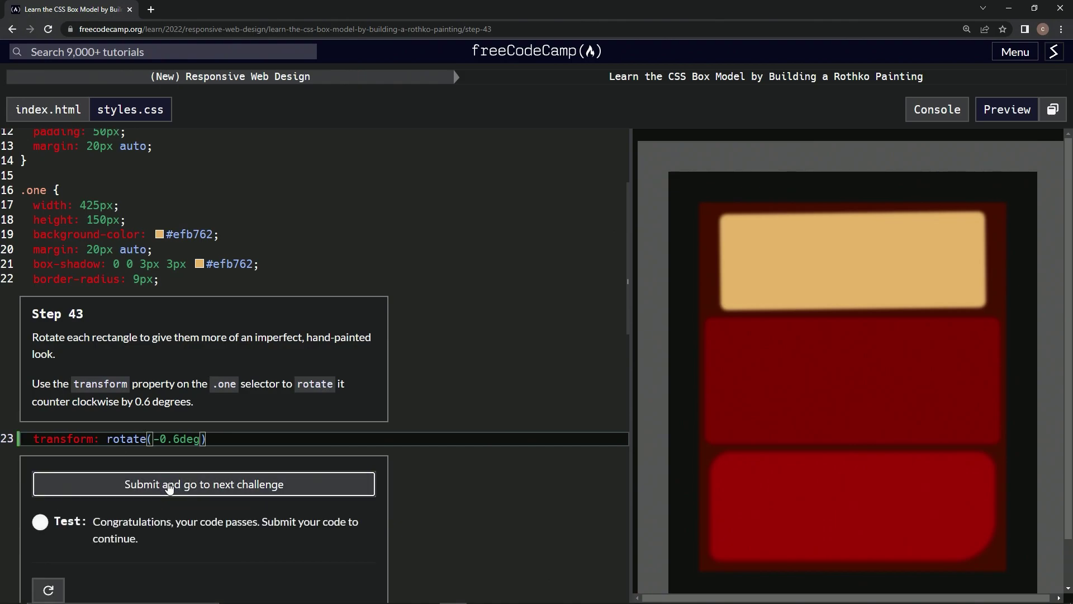
pyautogui.click(168, 485)
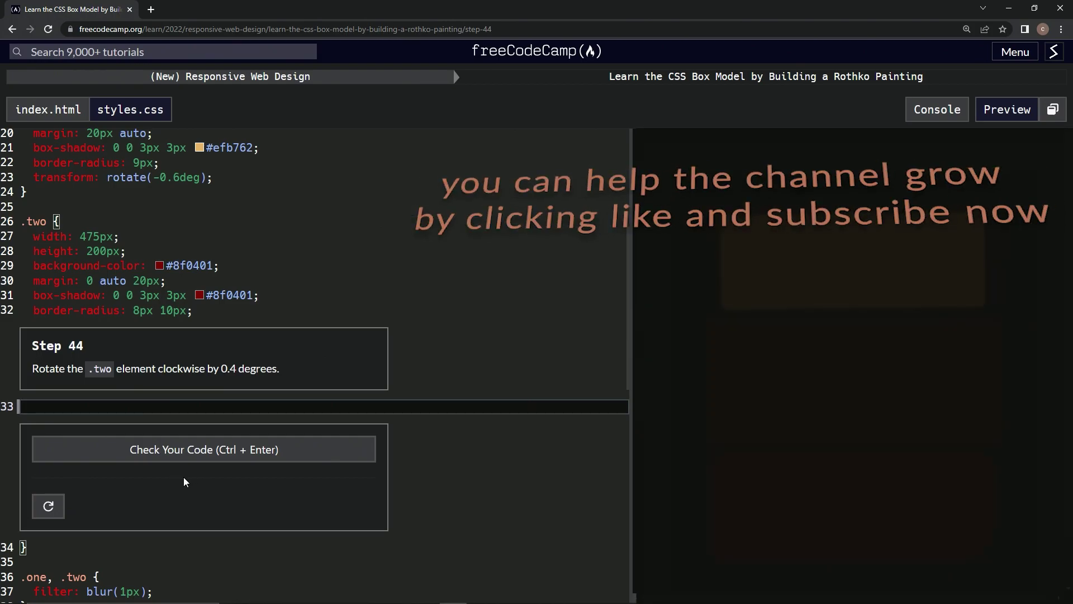